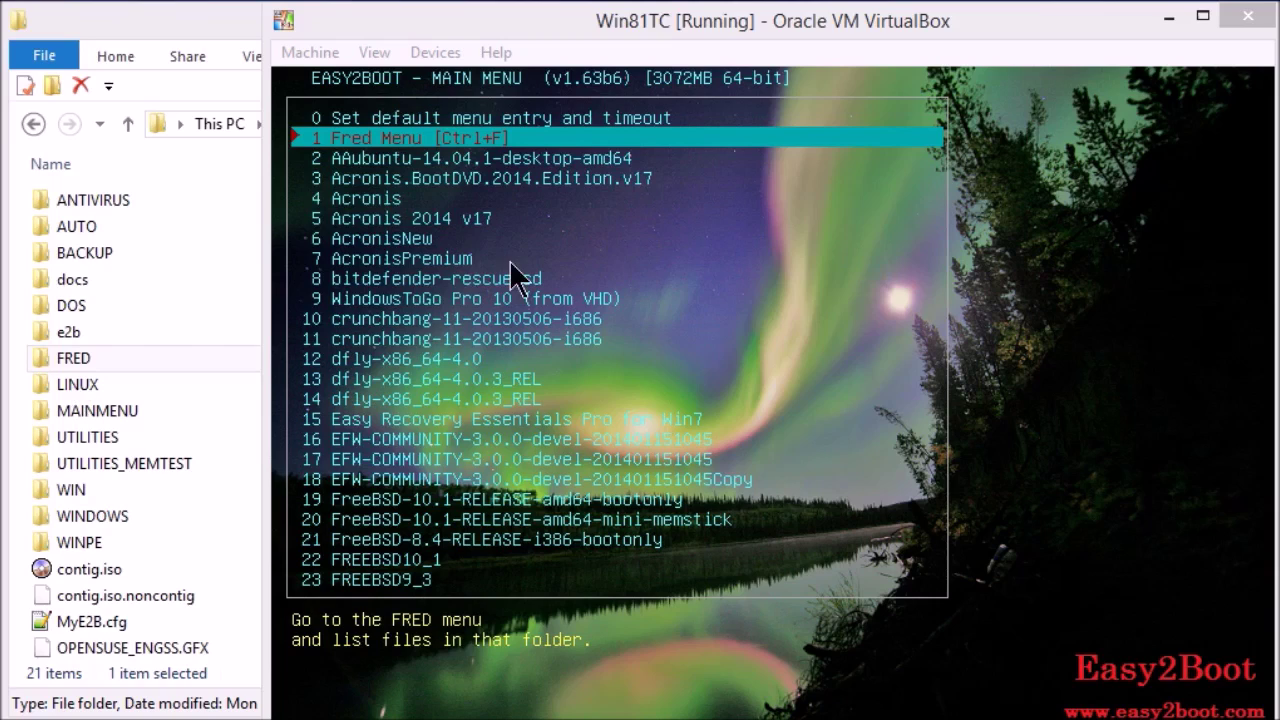
Preview the Fred submenu in the VirtualBox test boot, return to the main menu, and go back to F:\_ISO
left_click(626, 24)
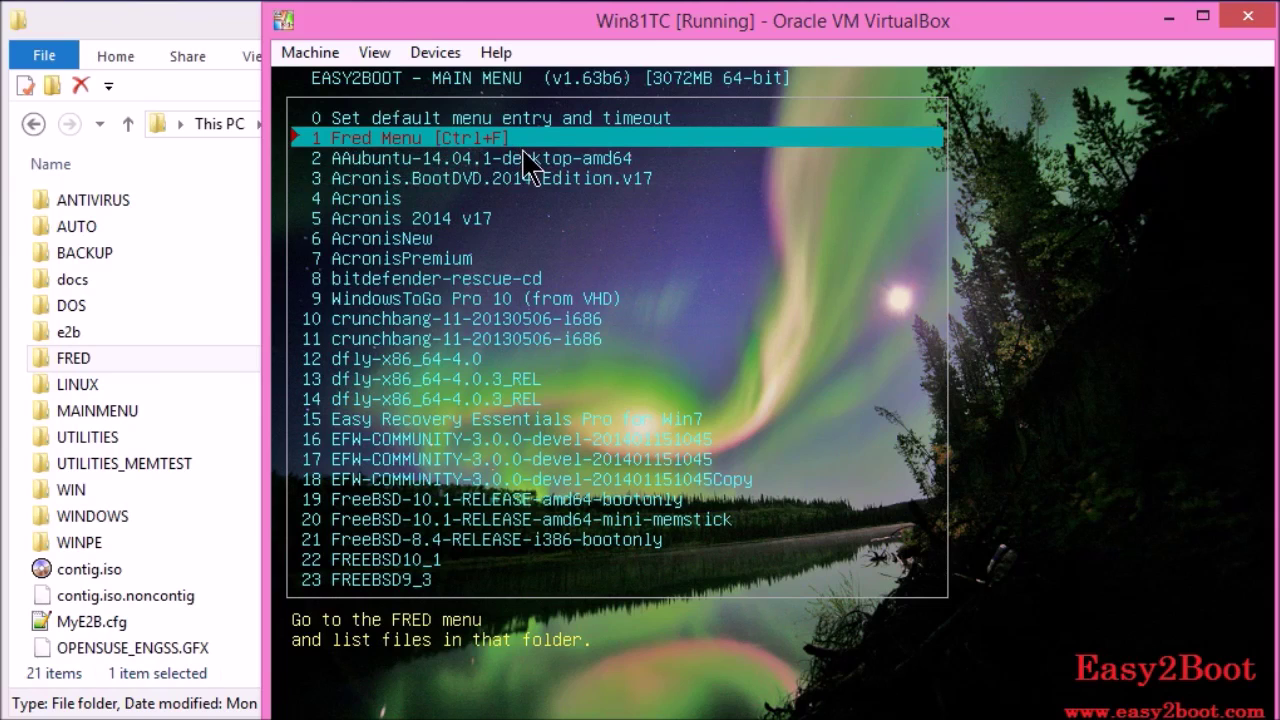
key("Return")
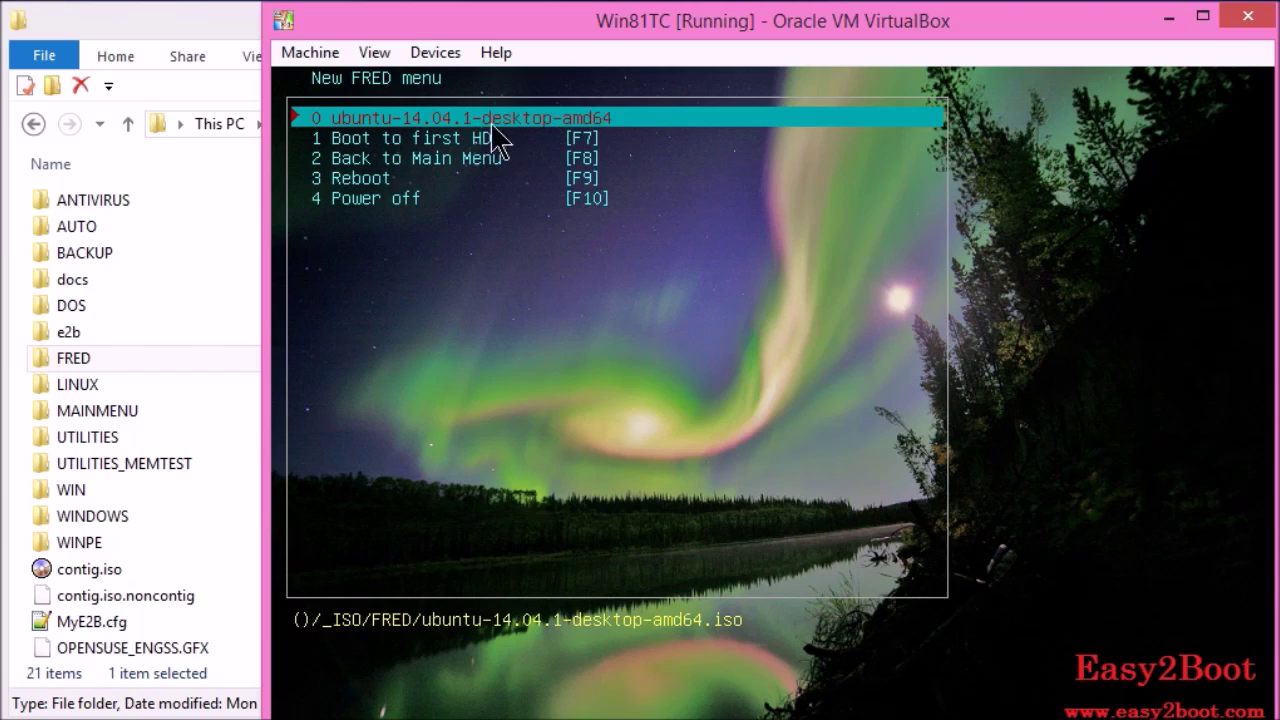
key("F8")
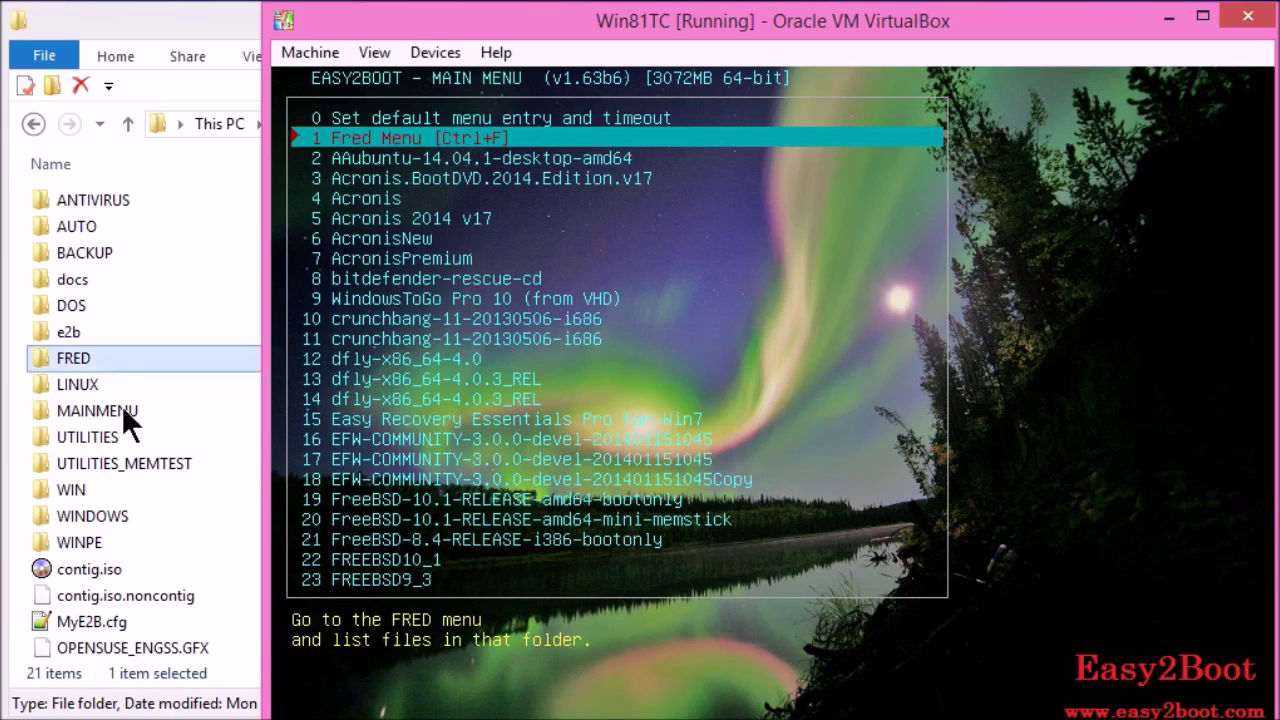
key("alt+Tab")
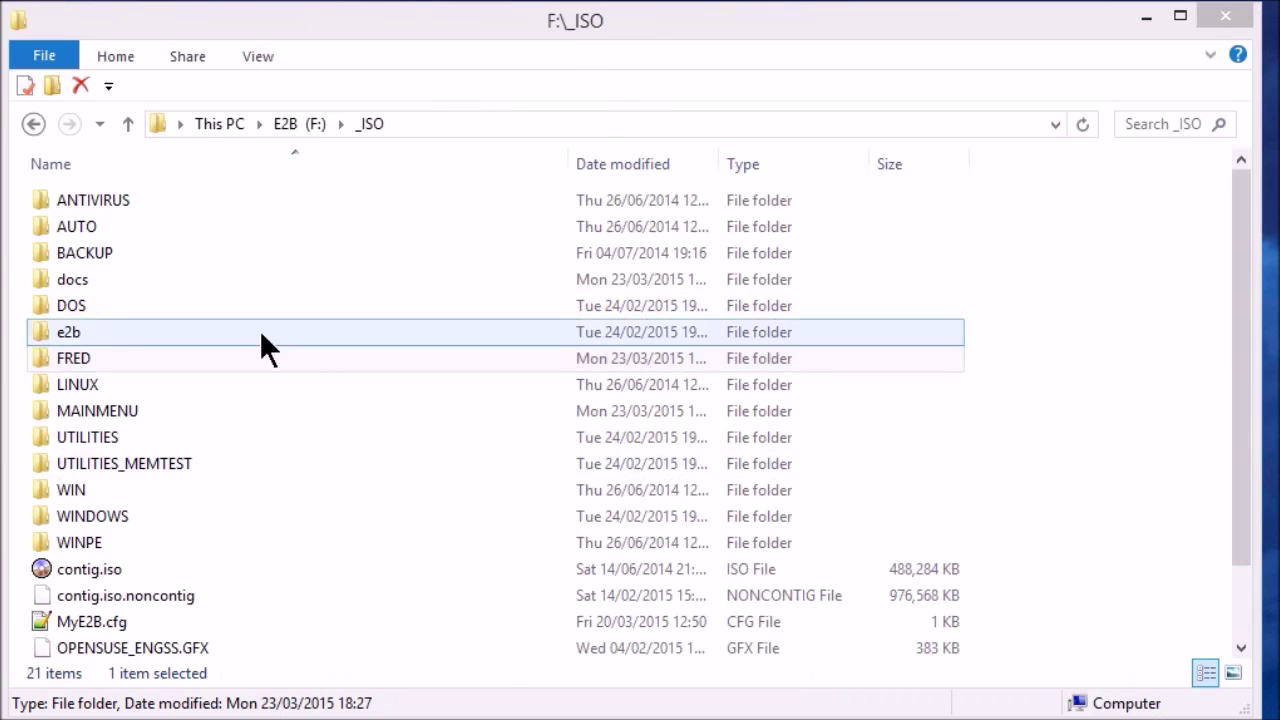
Run E2B SUBMENU Maker.cmd from the docs\E2B Utilities folder
double_click(96, 281)
key("t")
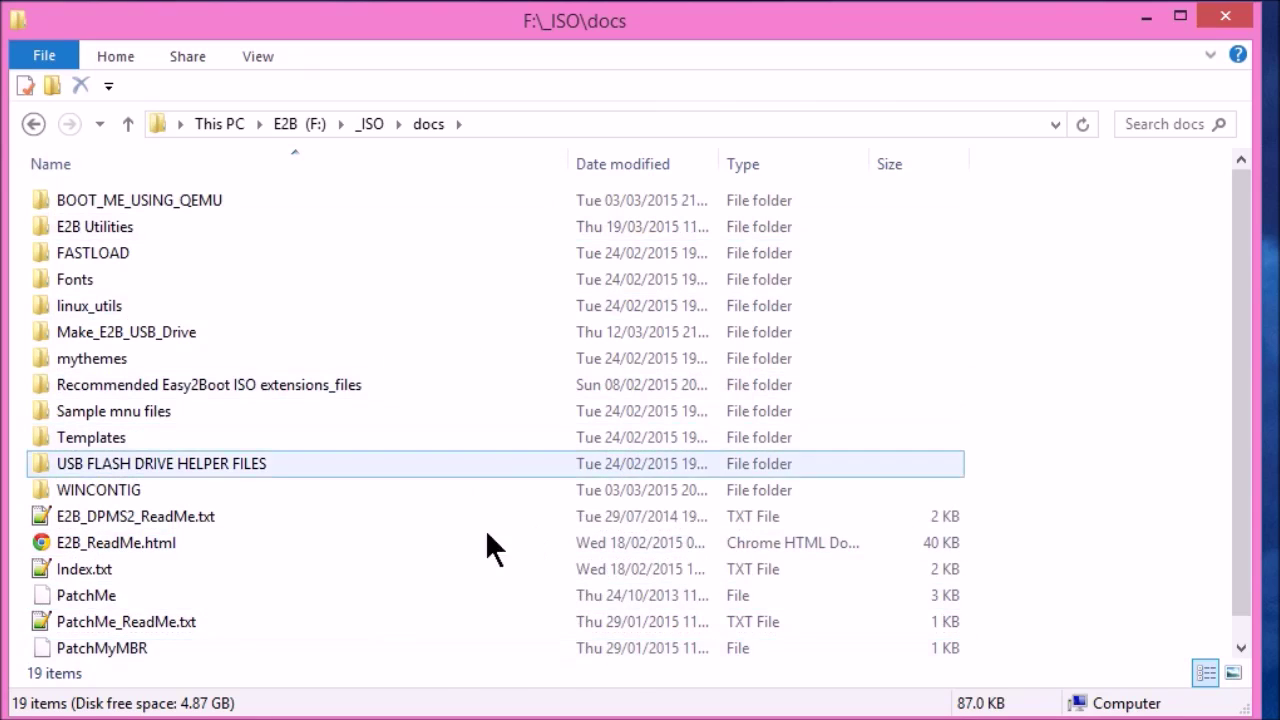
double_click(129, 226)
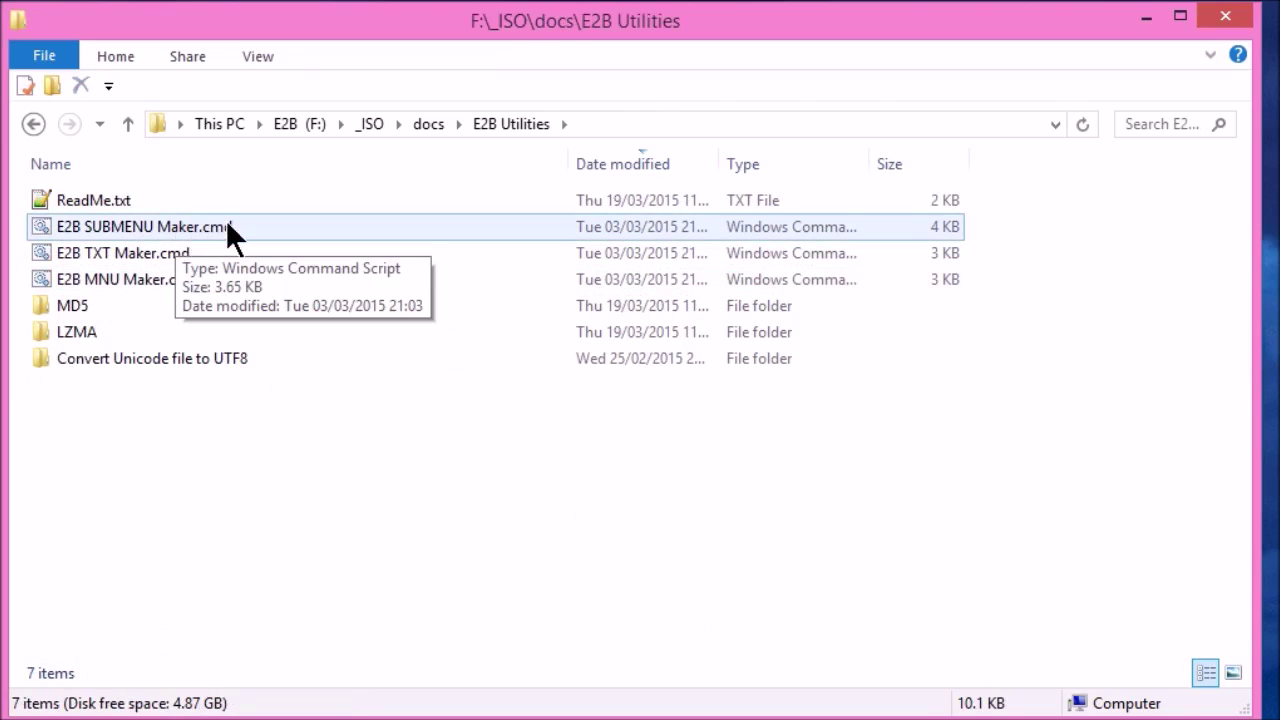
double_click(280, 240)
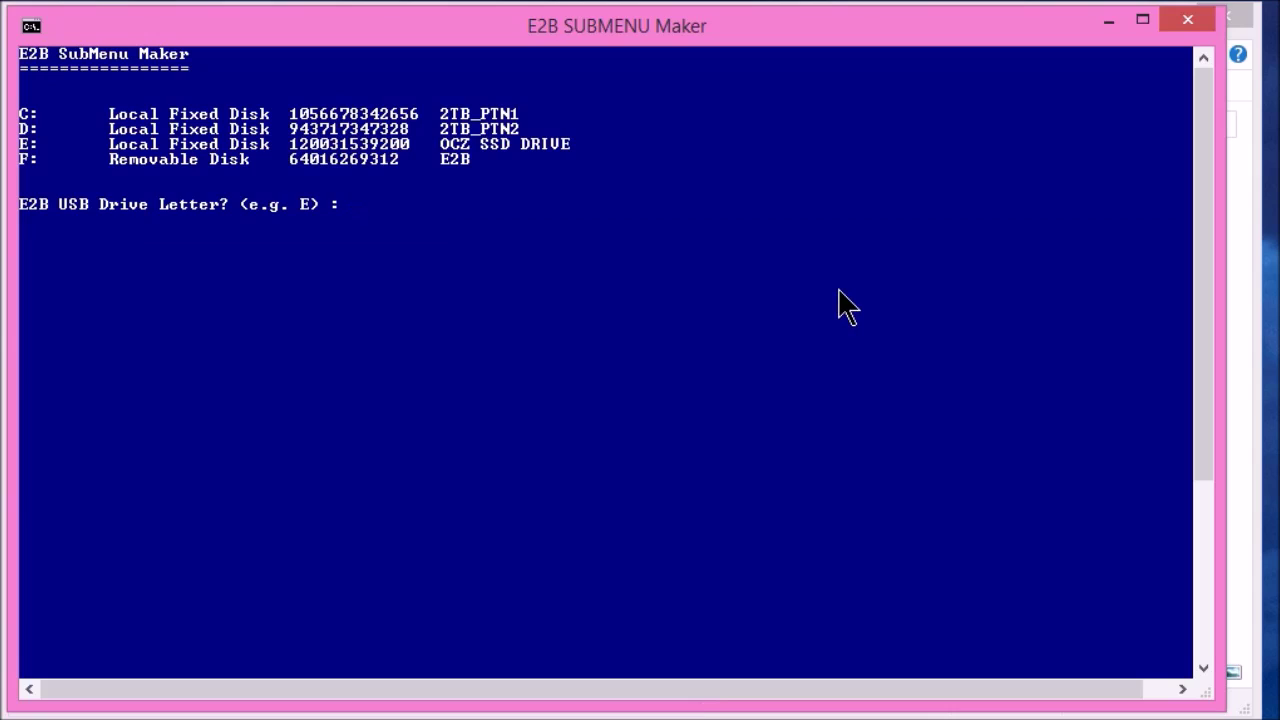
Enter drive F, new folder name CLONE, and the heading 'CLONE Menu Heading'
type("f")
key("Return")
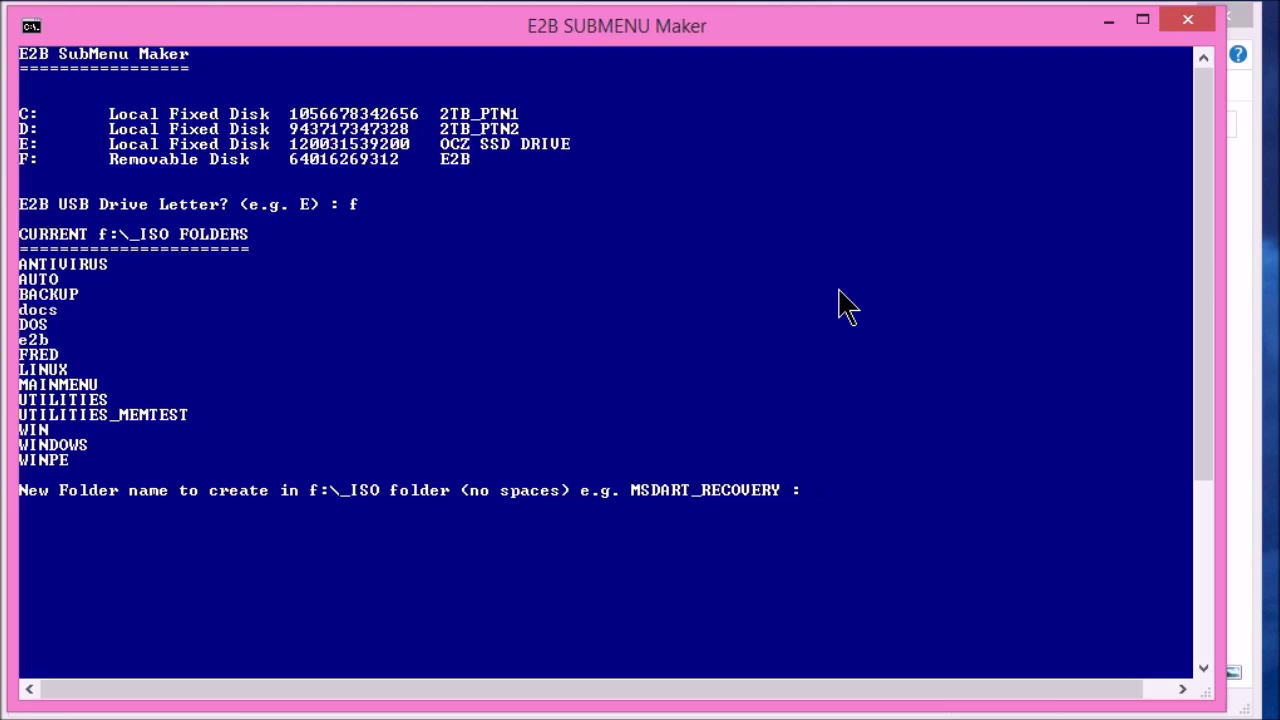
type("CLONE")
key("Return")
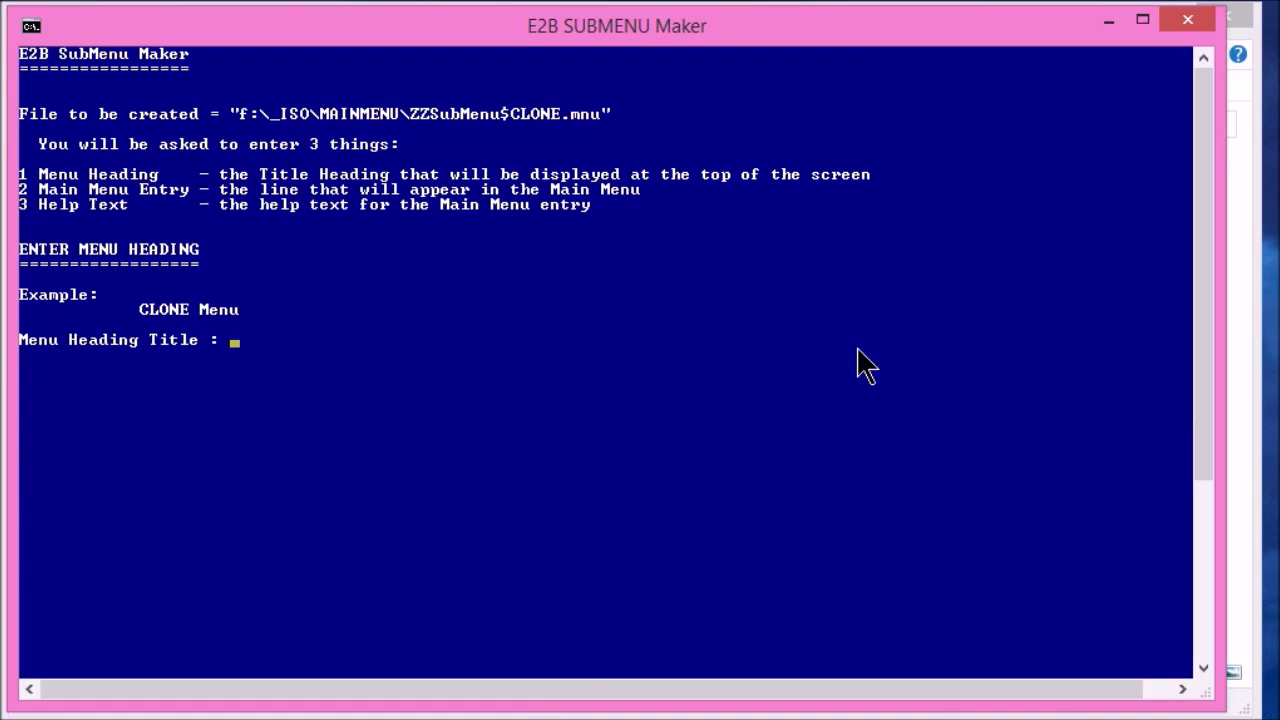
type("CLONE Menu H")
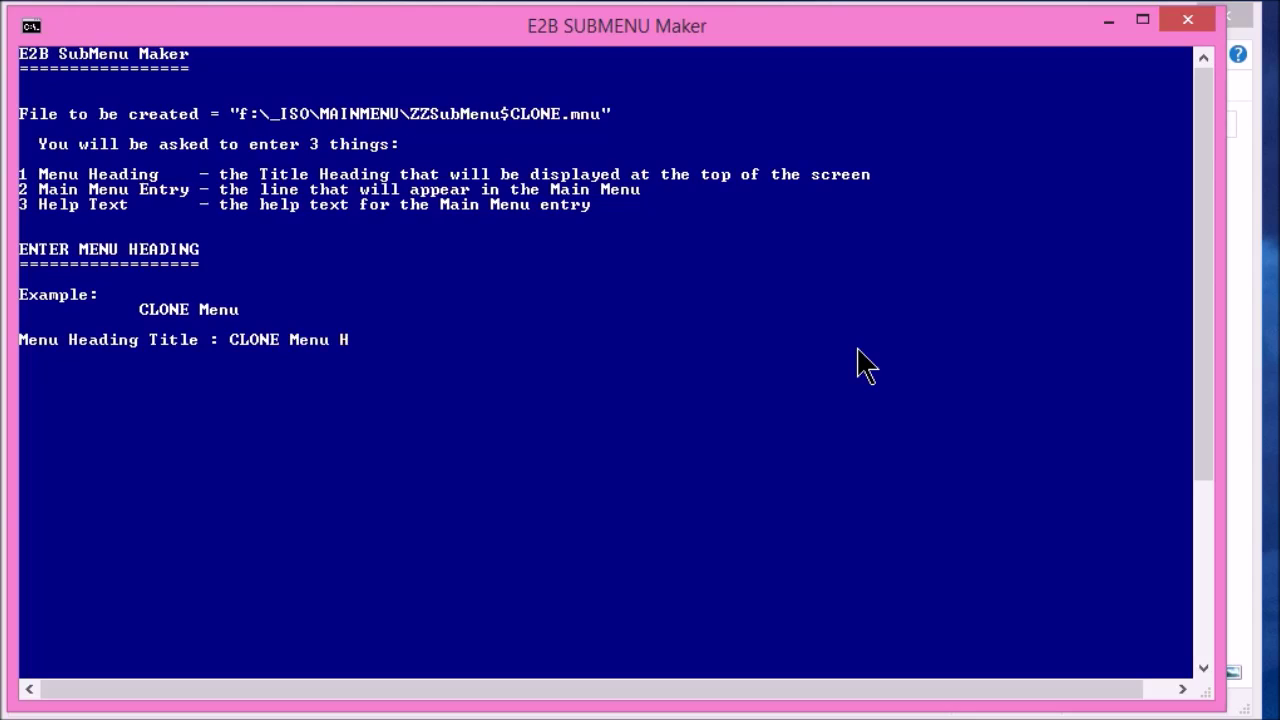
type("eading")
key("Return")
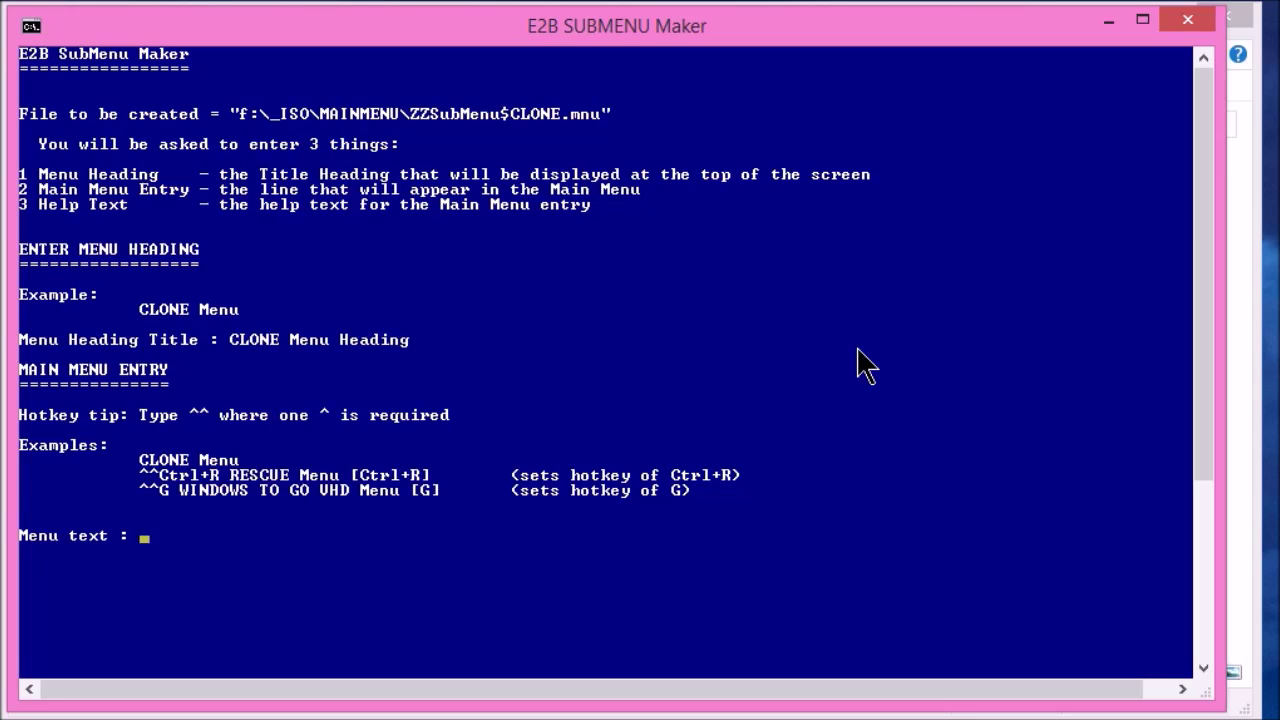
Enter the main menu text '^^Ctrl+C CLONE Menu [Ctrl+C]'
type("^^Ctrl+C")
type("CL")
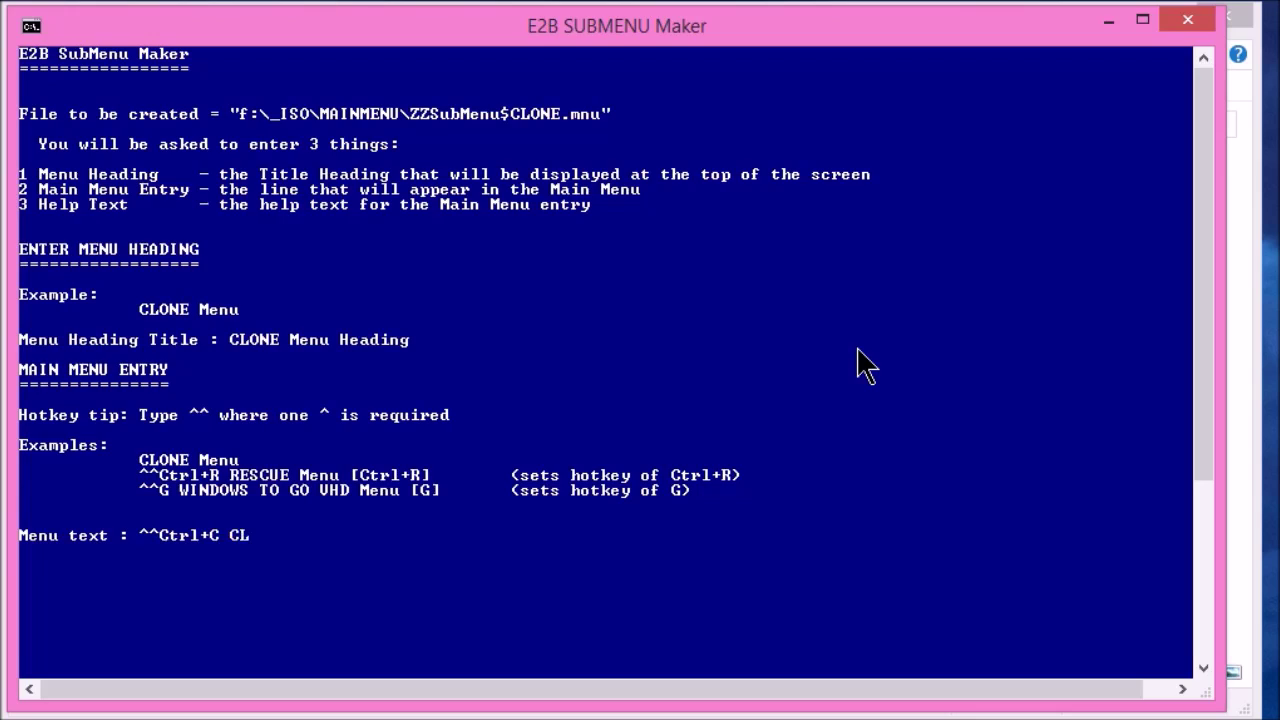
type("ONE Menu [")
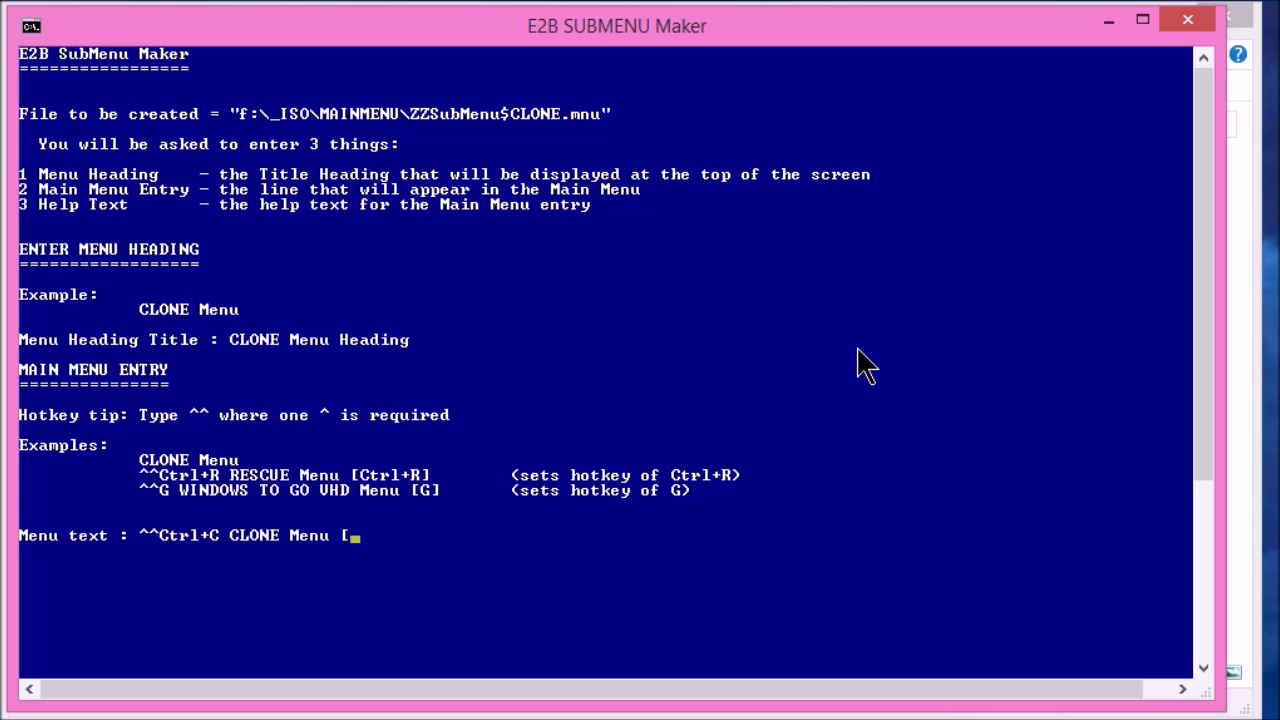
type("Ctrl+C]")
key("Return")
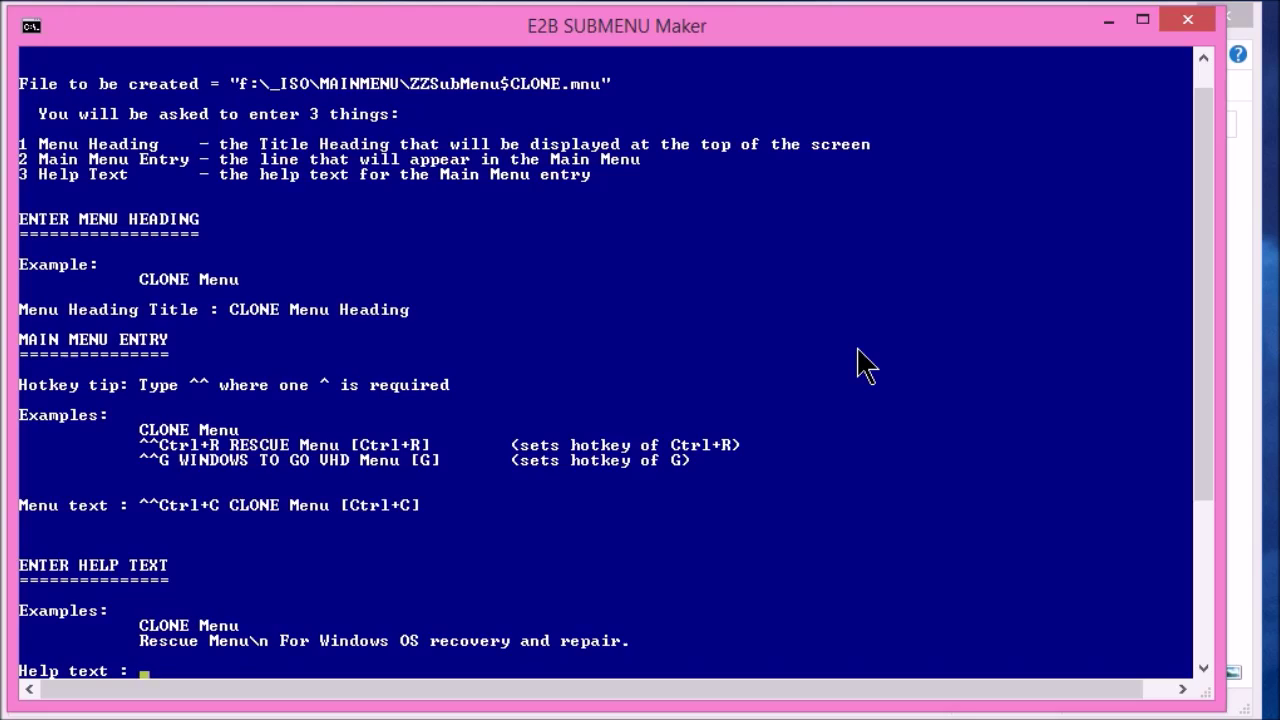
Enter help text 'This runs the Clone Menu \n Second line \n Third line' and confirm writing with y
type("This runs the Cl")
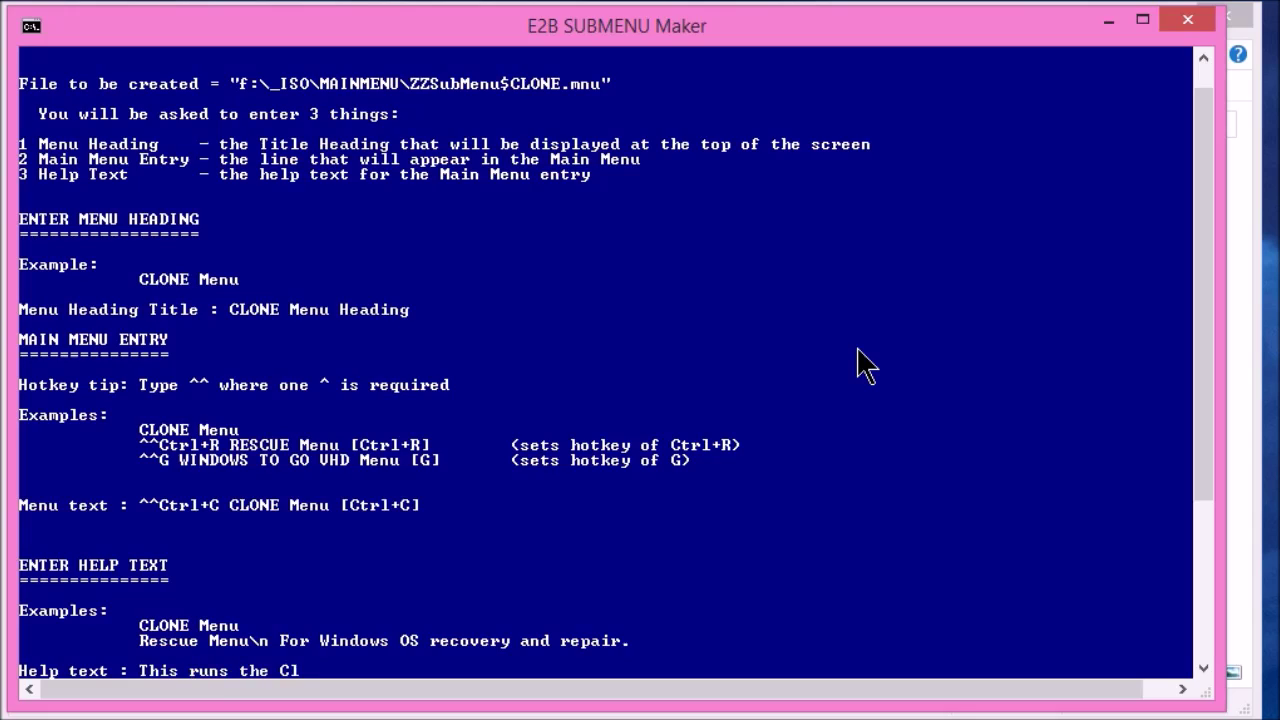
type("one Menu")
type("\\n Secon")
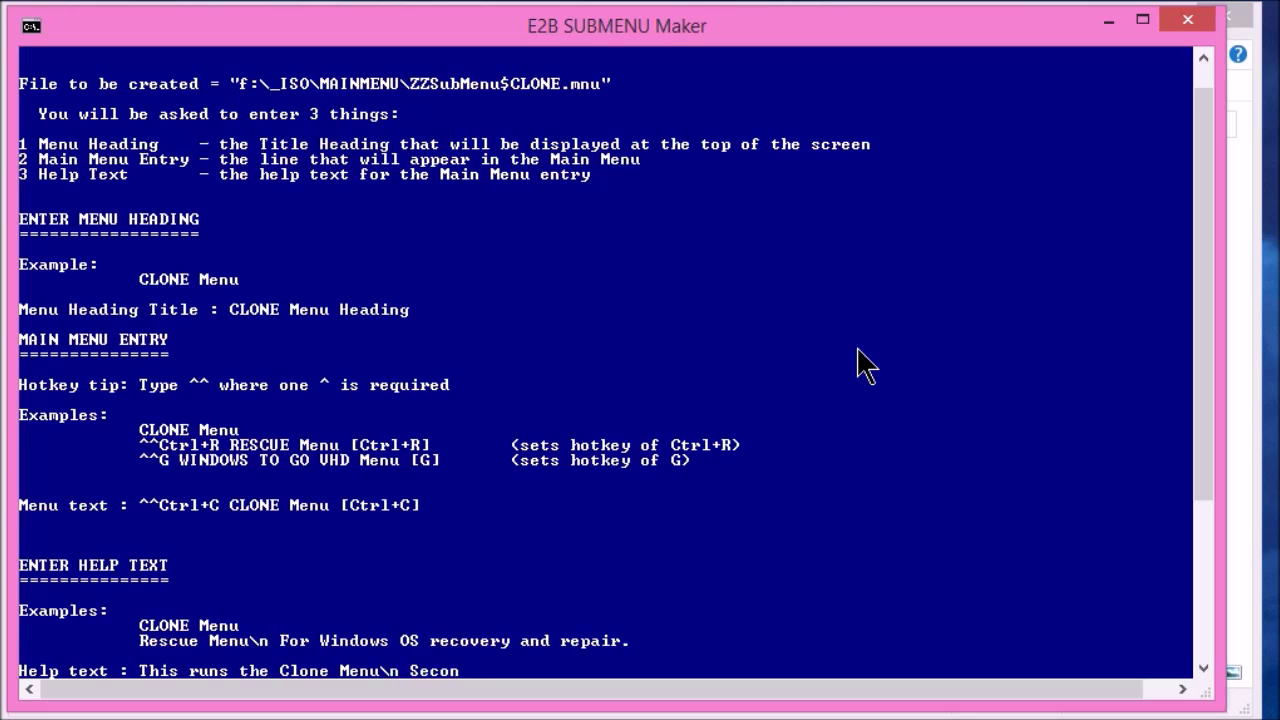
type("d line \\n Thri")
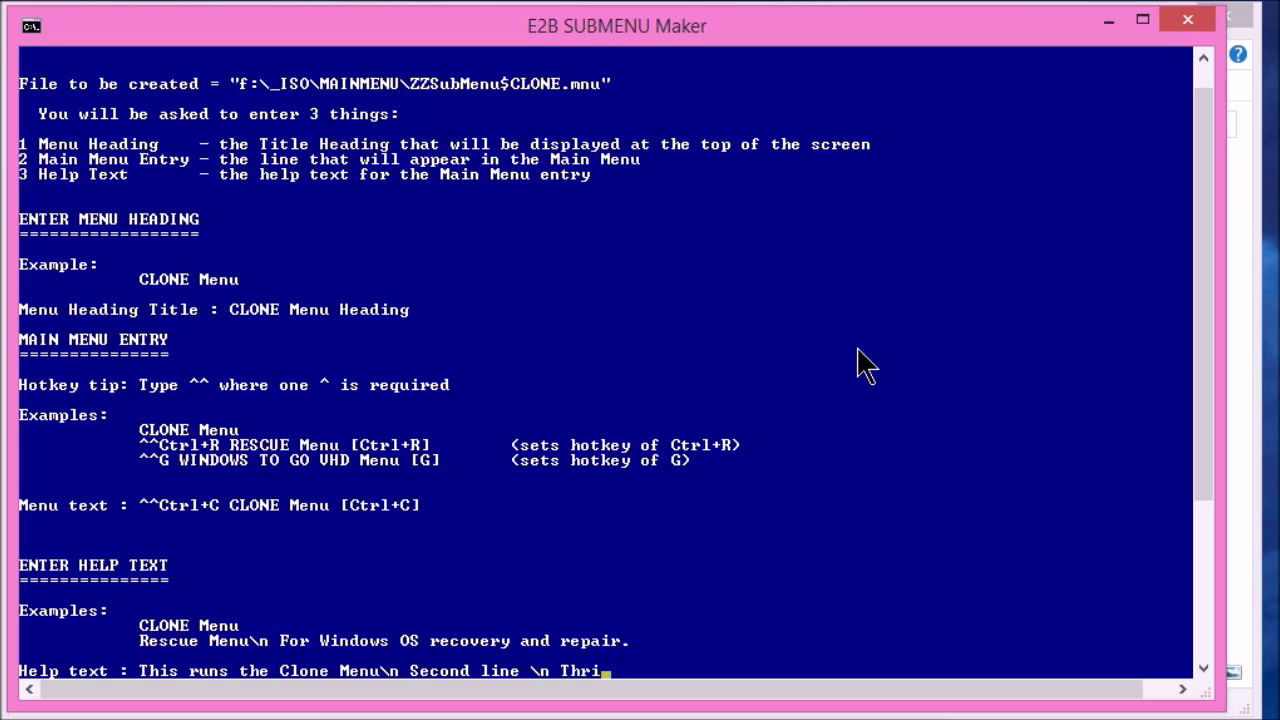
key("BackSpace")
type("ird line")
key("Return")
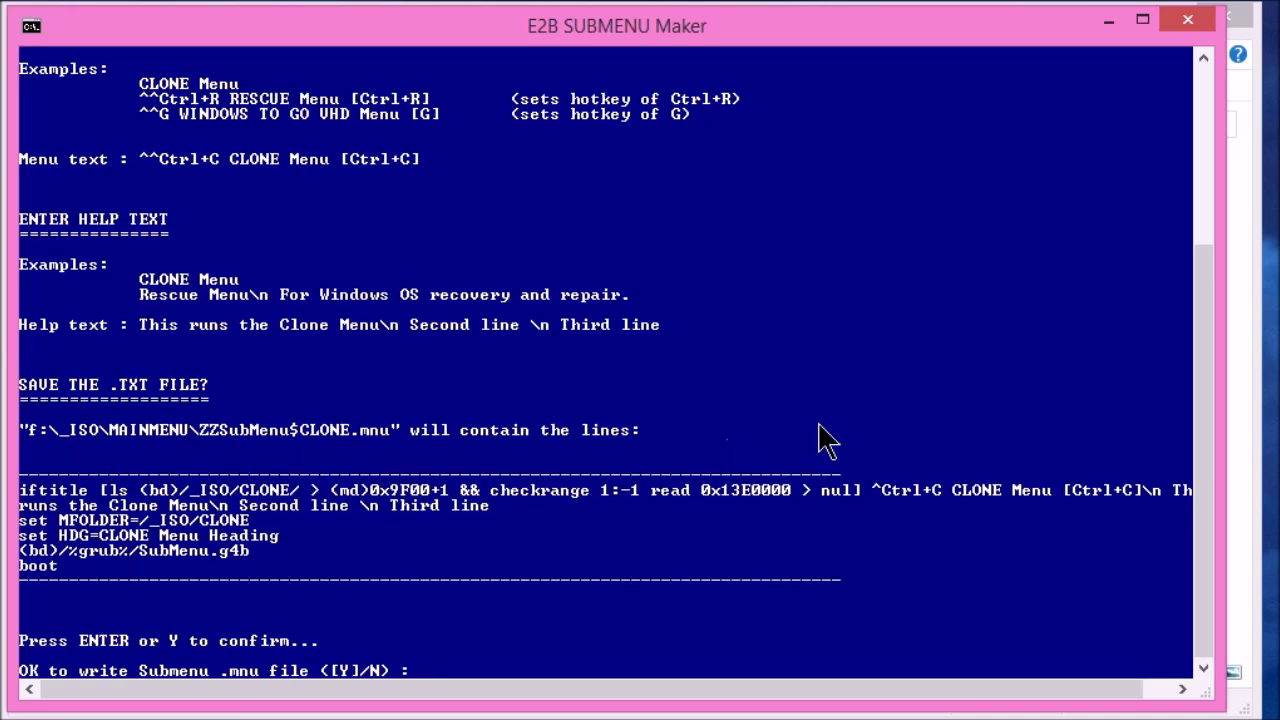
type("y")
key("Return")
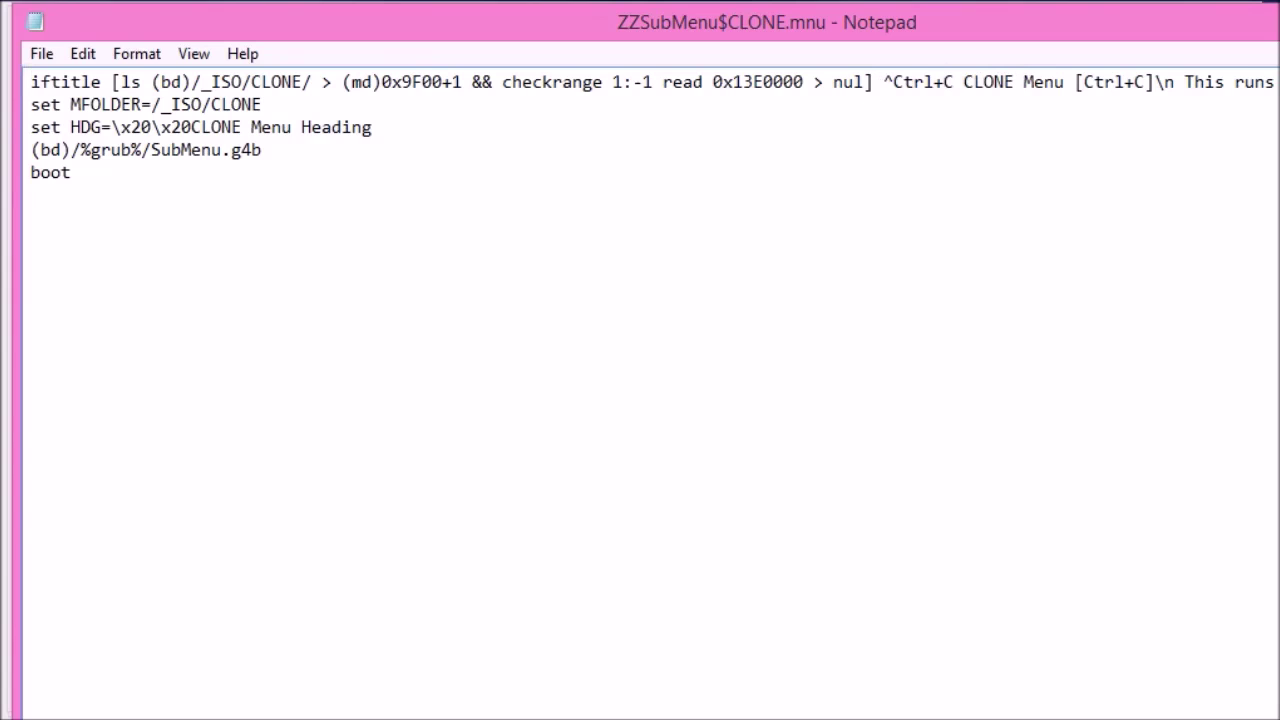
Close Notepad showing the ZZSubMenu$CLONE.mnu file
key("alt+F4")
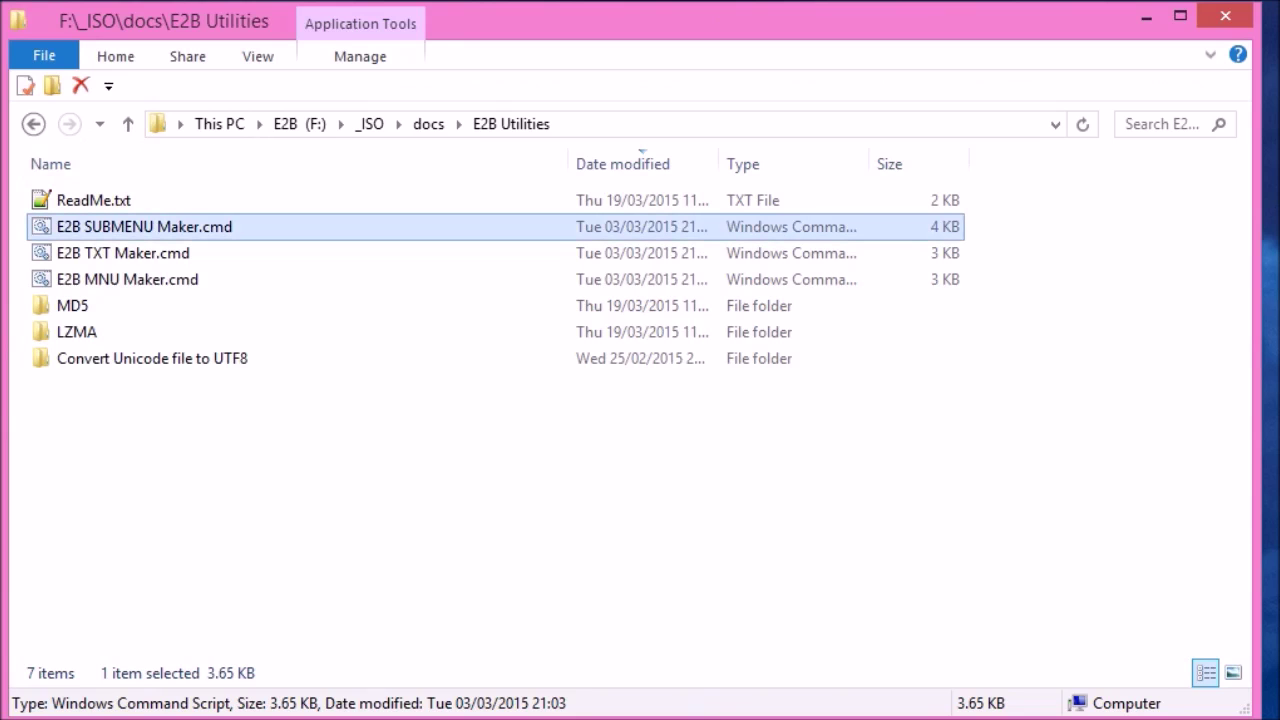
Paste ubuntu-14.04.1-desktop-amd64.iso into _ISO\CLONE, then go to the F:\ drive root
key("alt+Up")
key("alt+Up")
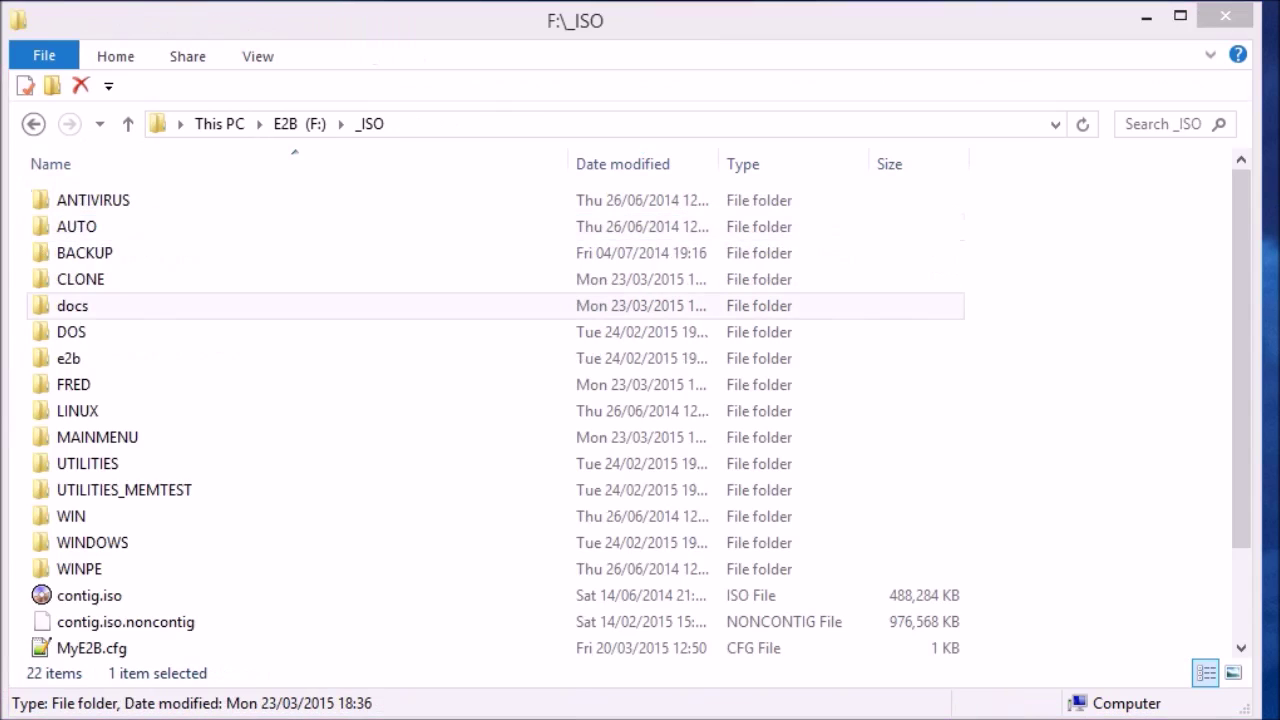
double_click(98, 281)
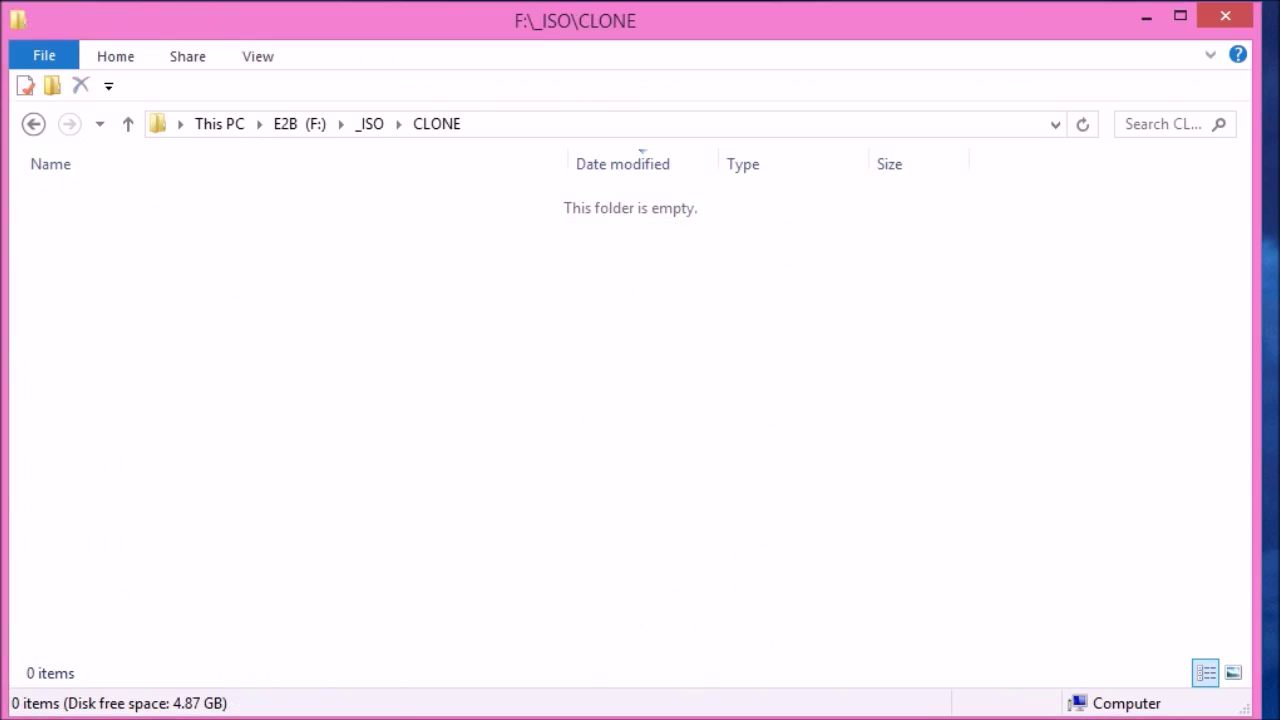
key("ctrl+v")
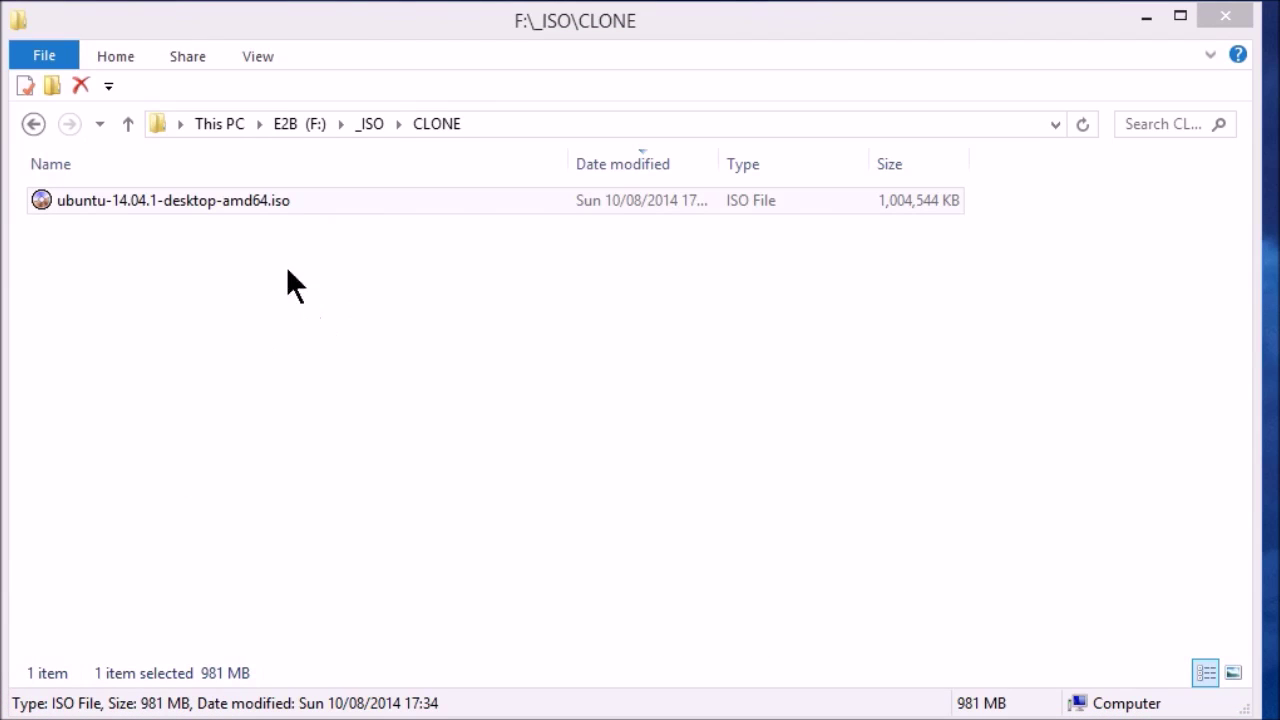
left_click(295, 125)
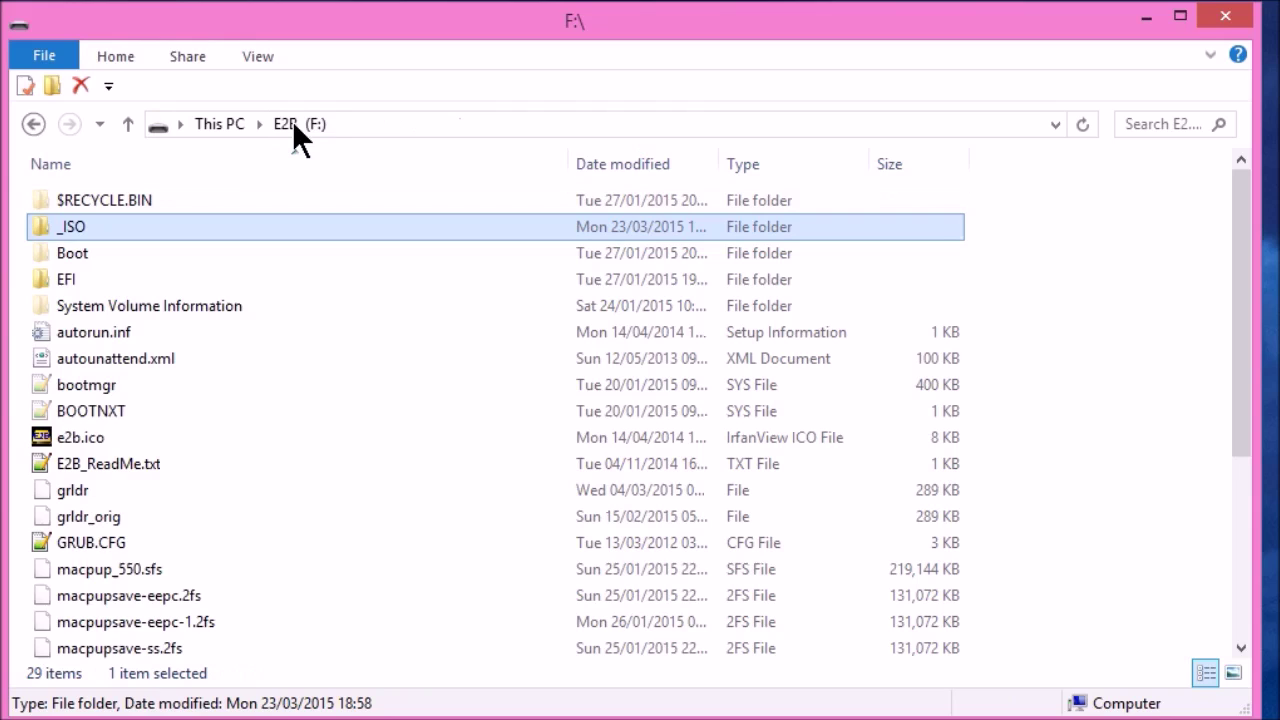
scroll(361, 532, "down", 3)
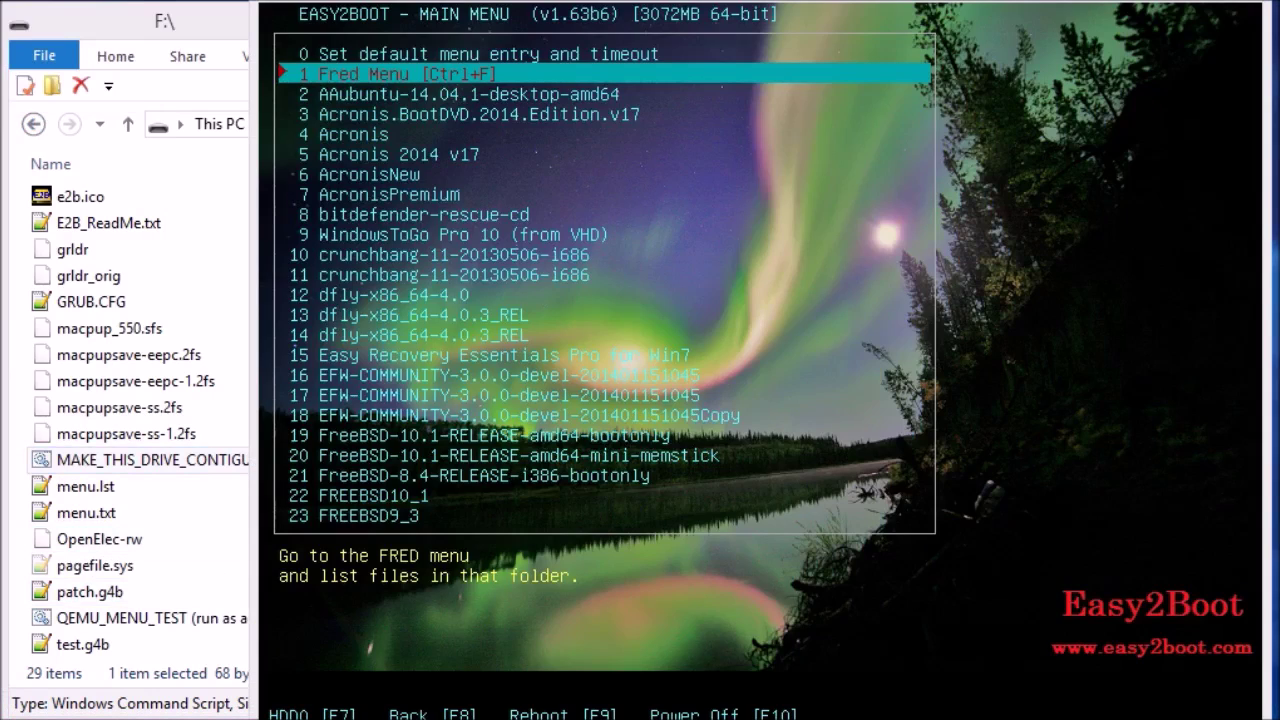
left_click(620, 14)
key("Up")
key("Up")
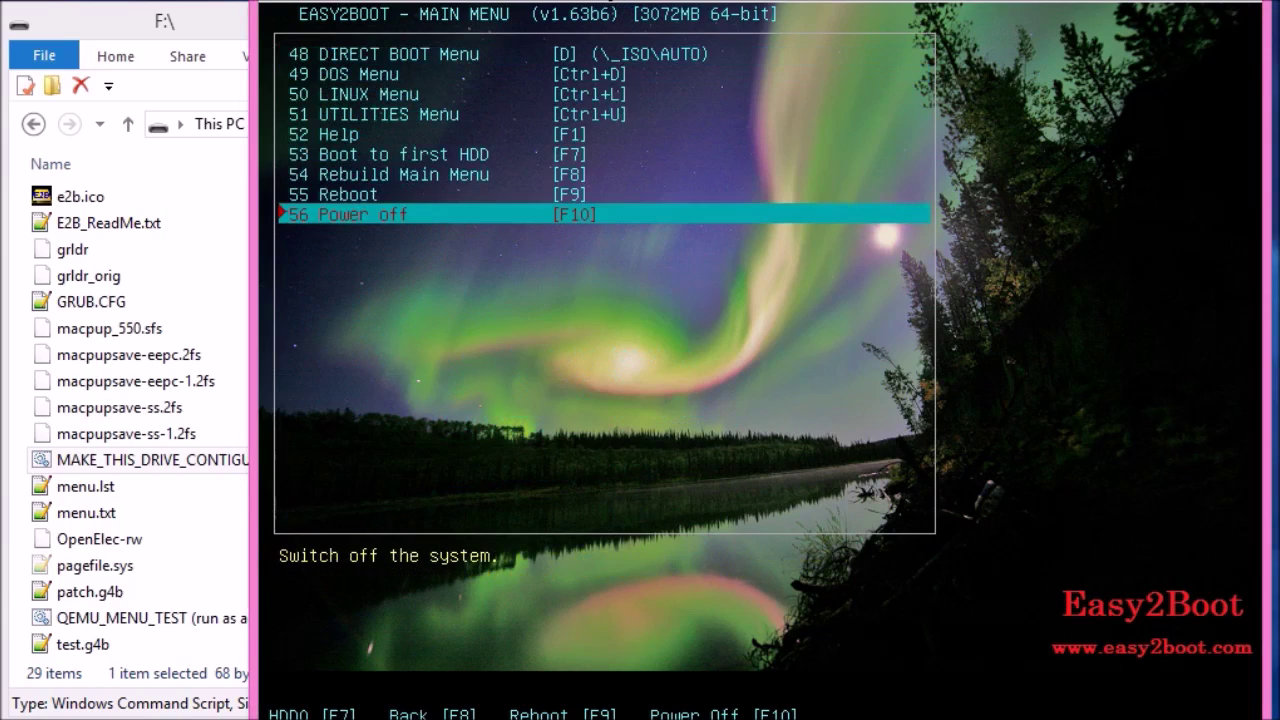
key("Up")
key("Up")
key("Up")
key("Up")
key("Up")
key("Up")
key("Up")
key("Up")
key("Up")
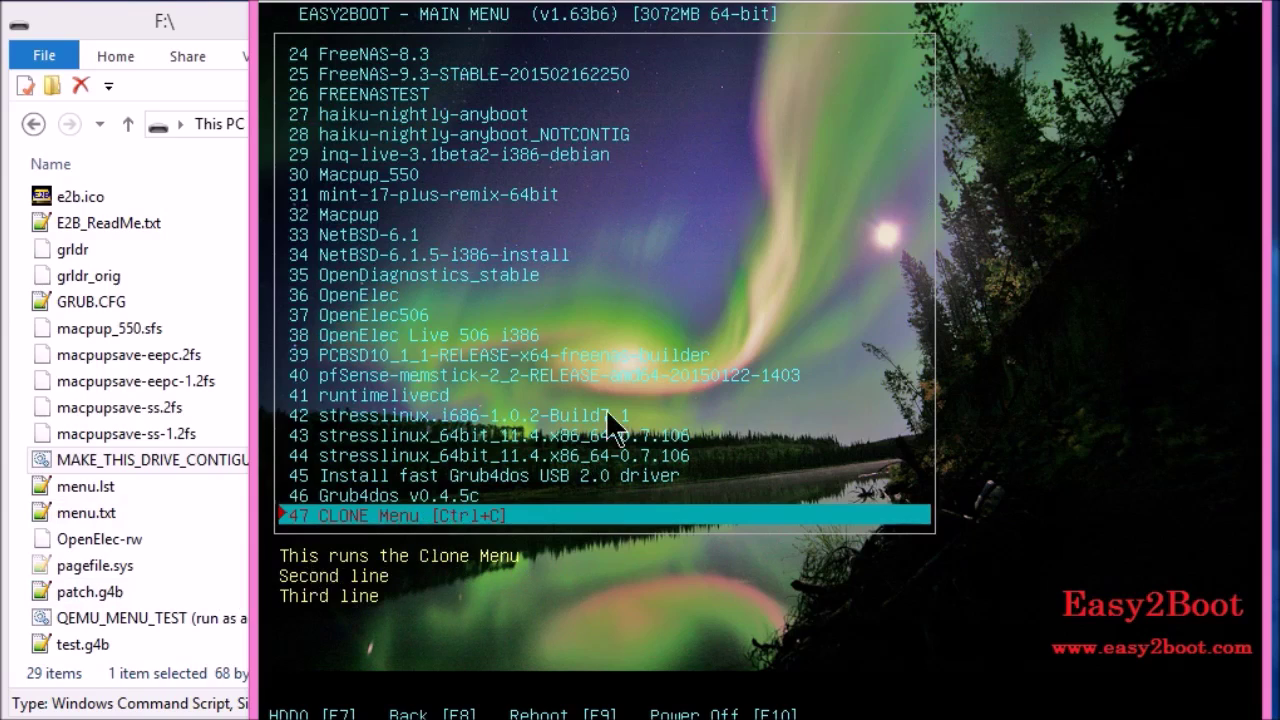
key("Return")
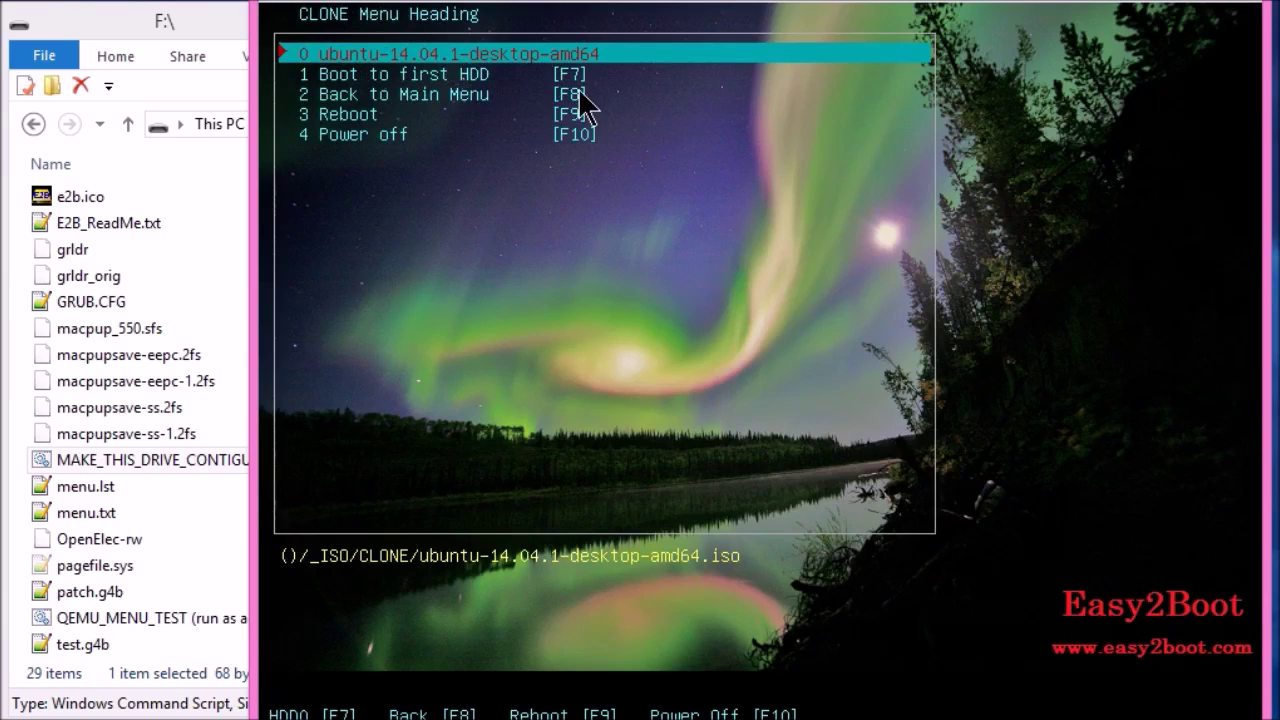
key("F8")
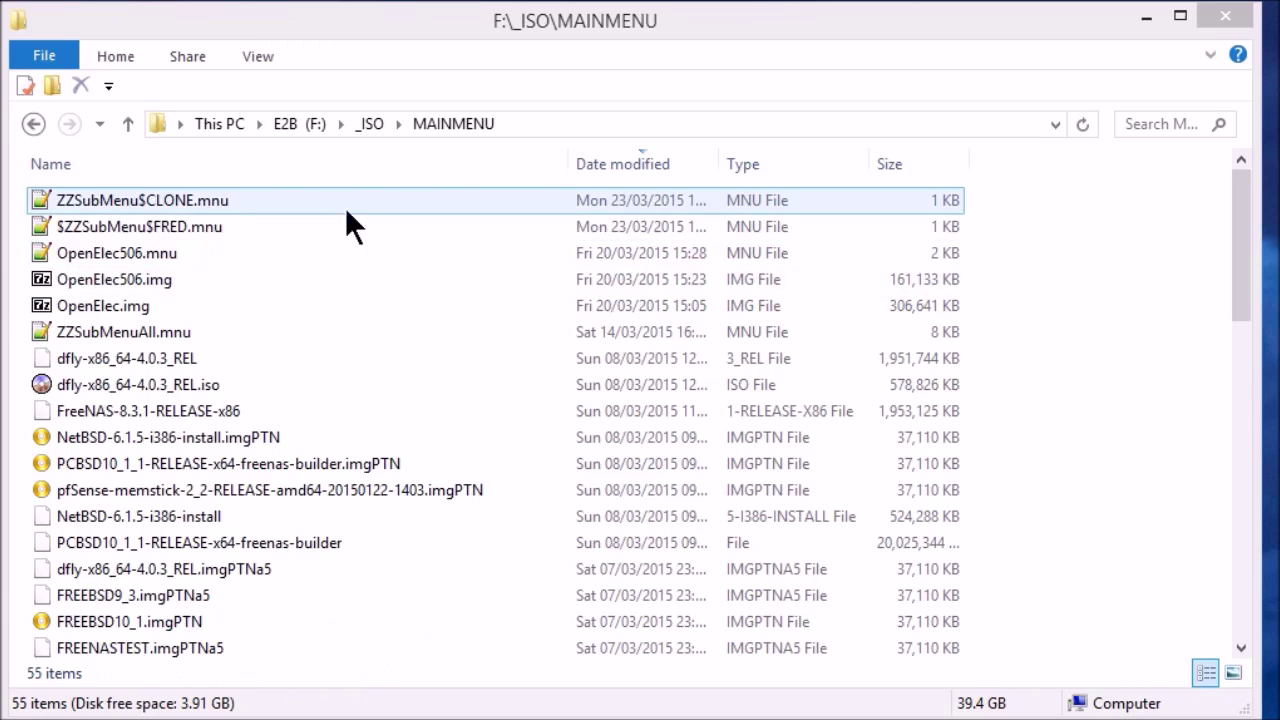
Rename ZZSubMenu$CLONE.mnu to $ZZSubMenu$CLONE.mnu and sort the file list by name
left_click(51, 196)
left_click(64, 197)
key("Home")
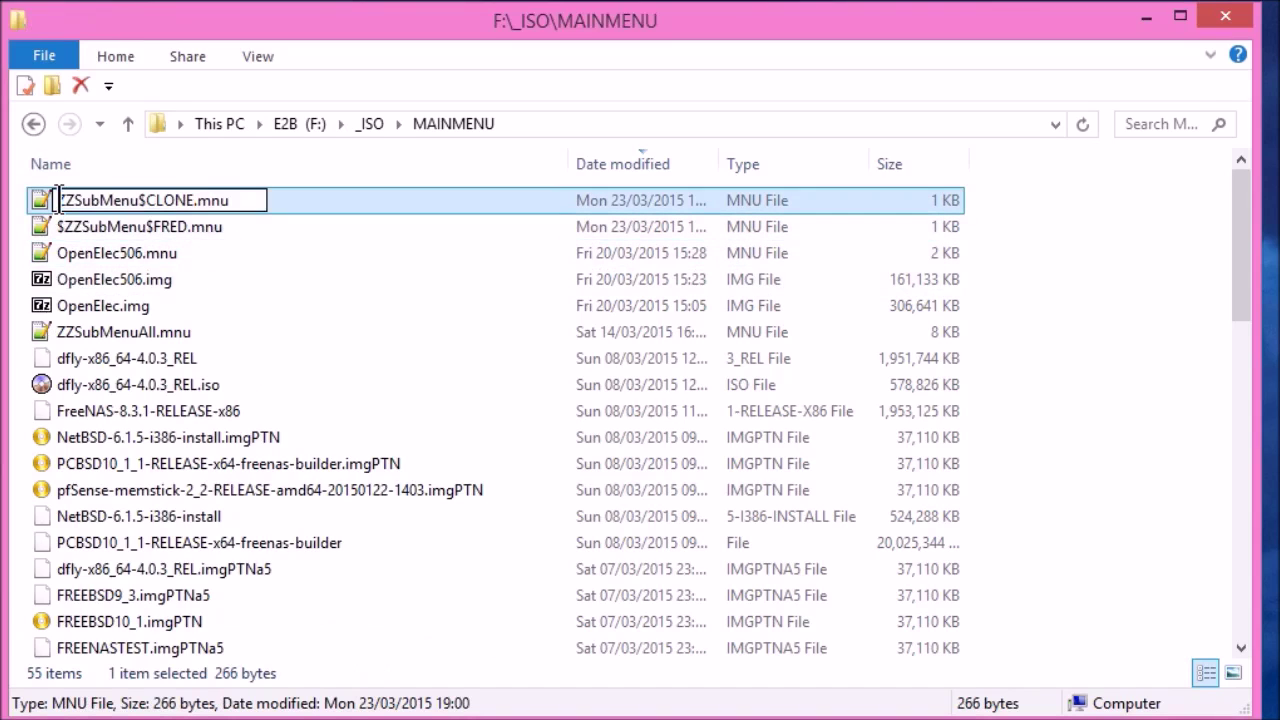
type("$")
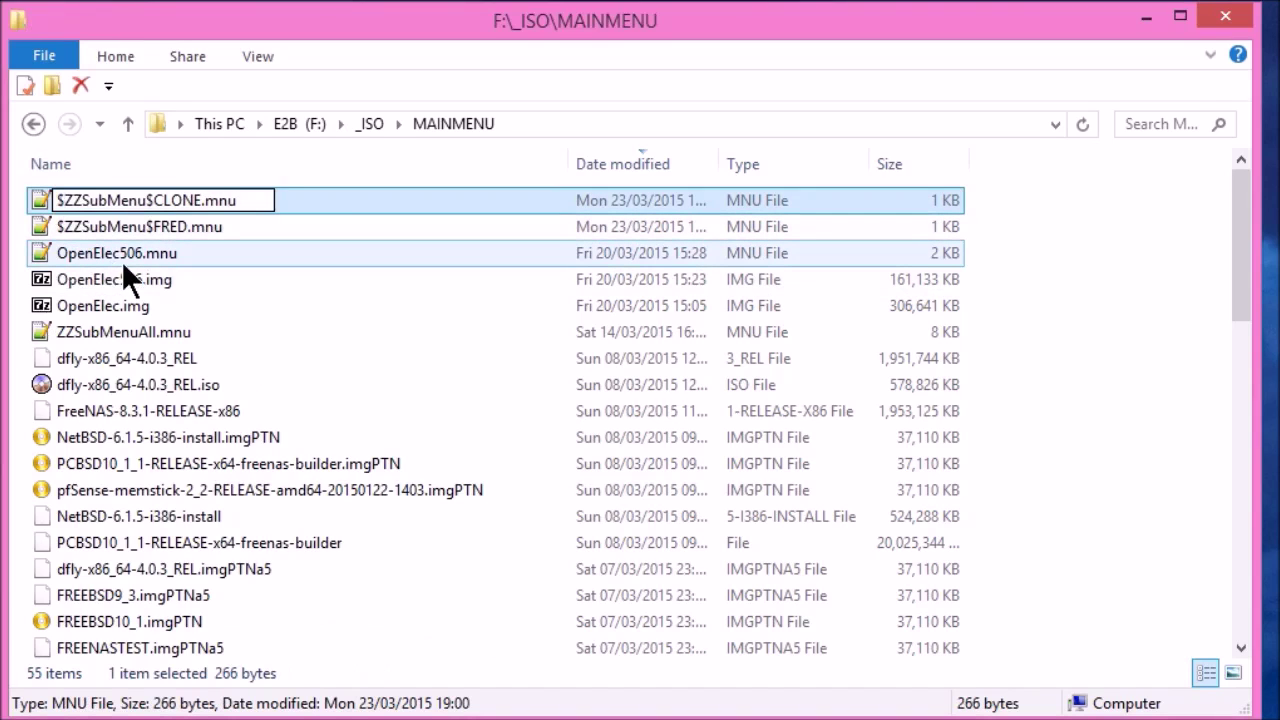
key("Return")
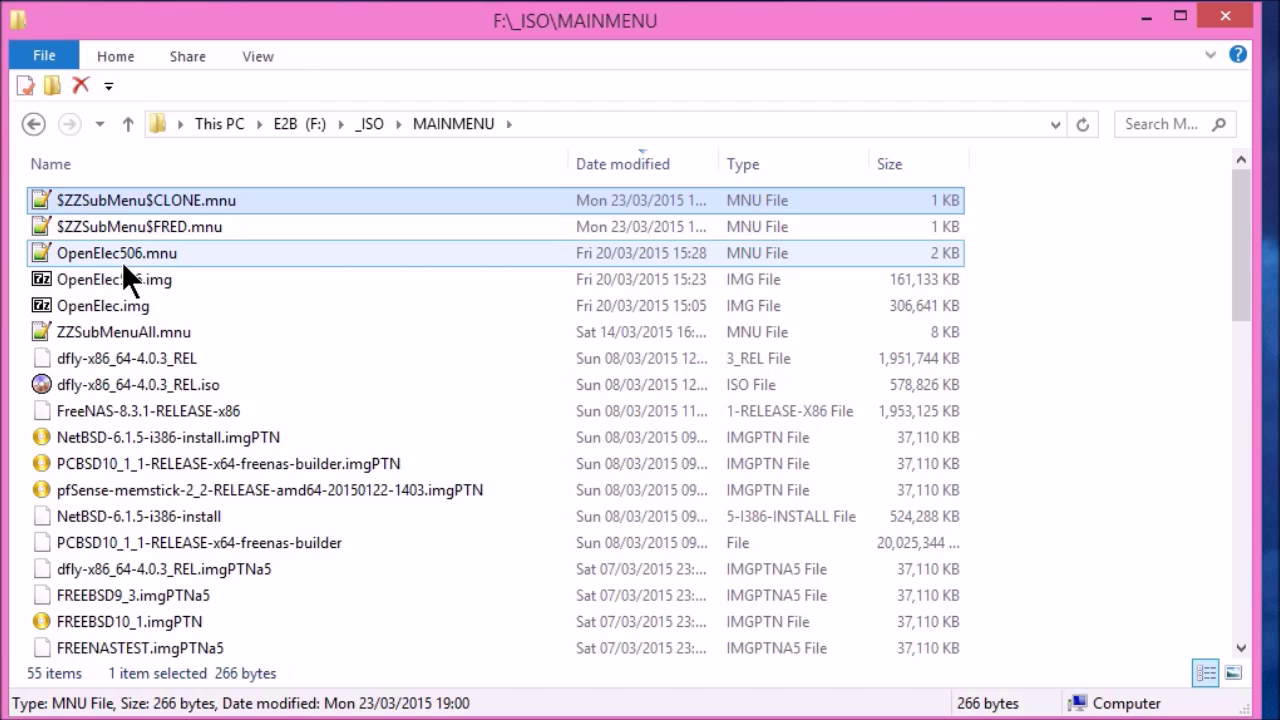
left_click(346, 162)
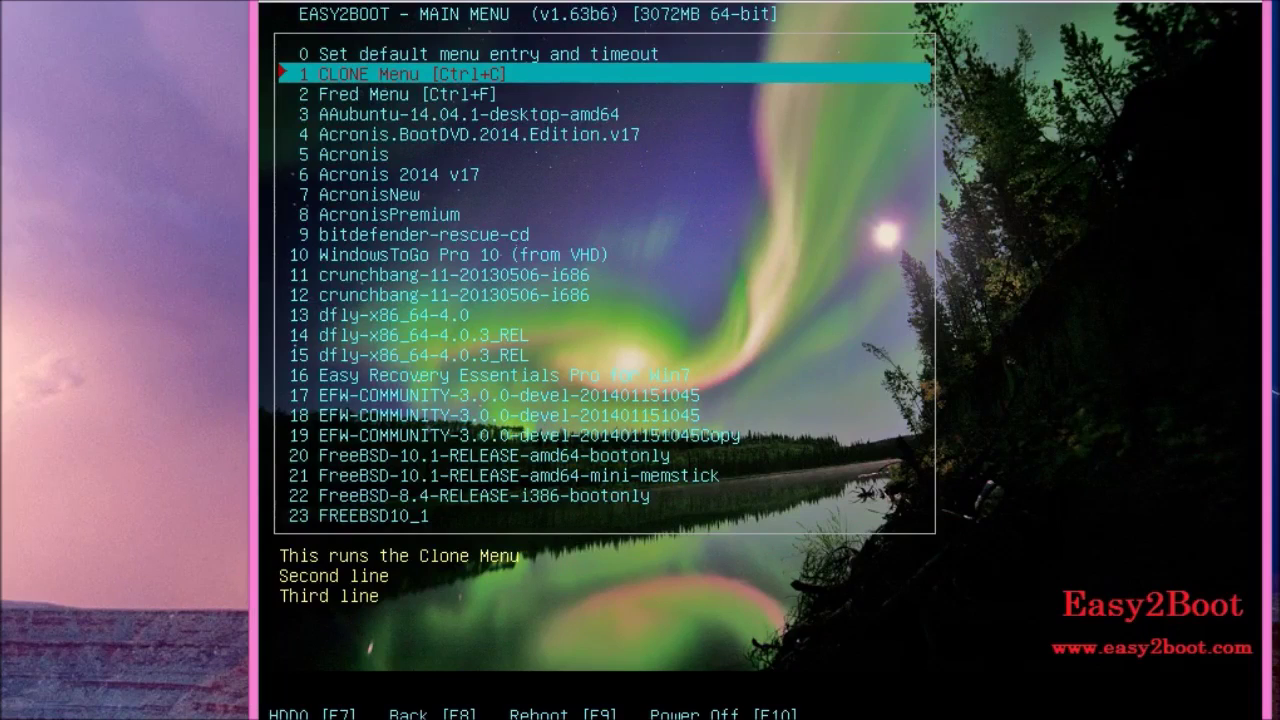
Step through the main menu entries to confirm CLONE Menu [Ctrl+C] is first with its help text
key("Down")
key("Down")
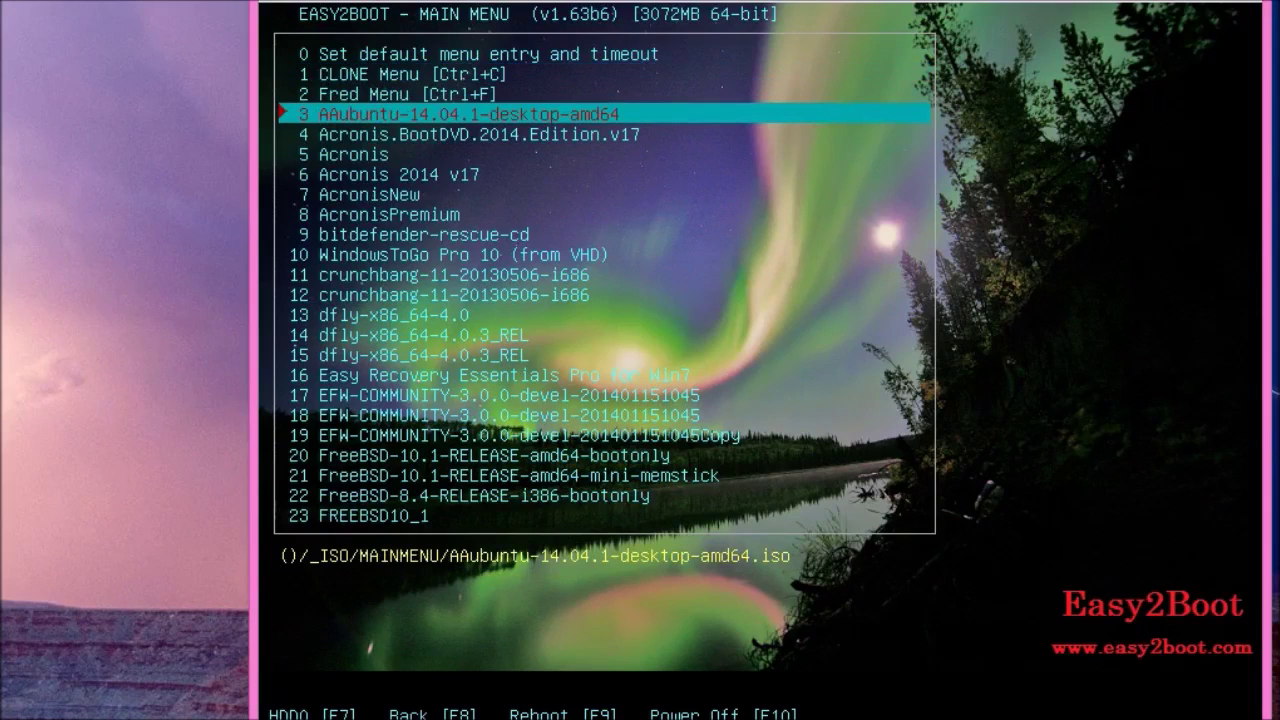
key("Up")
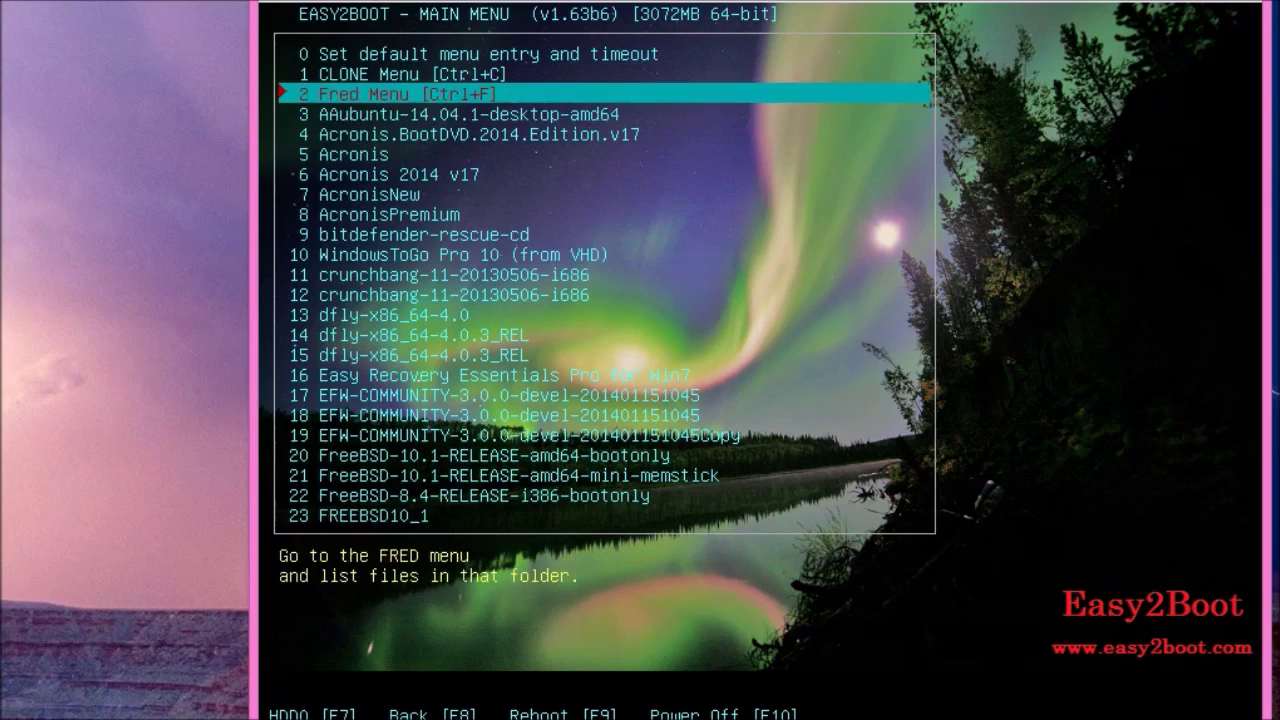
key("Up")
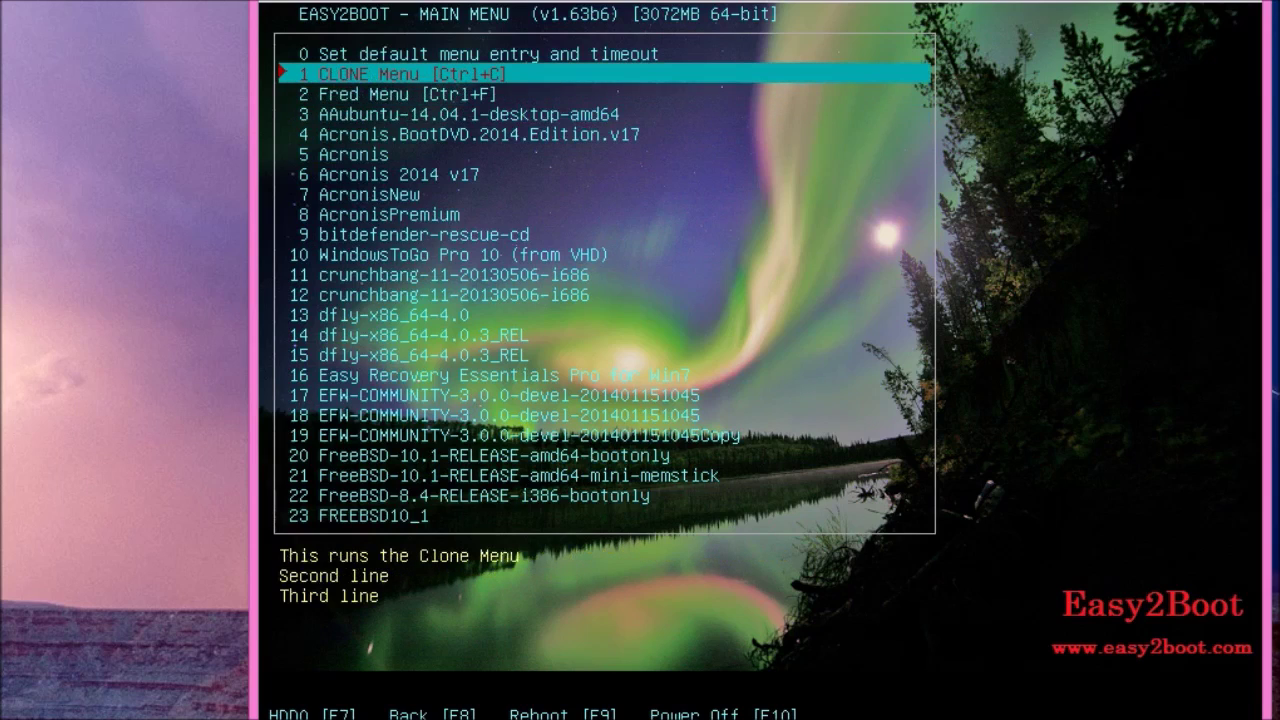